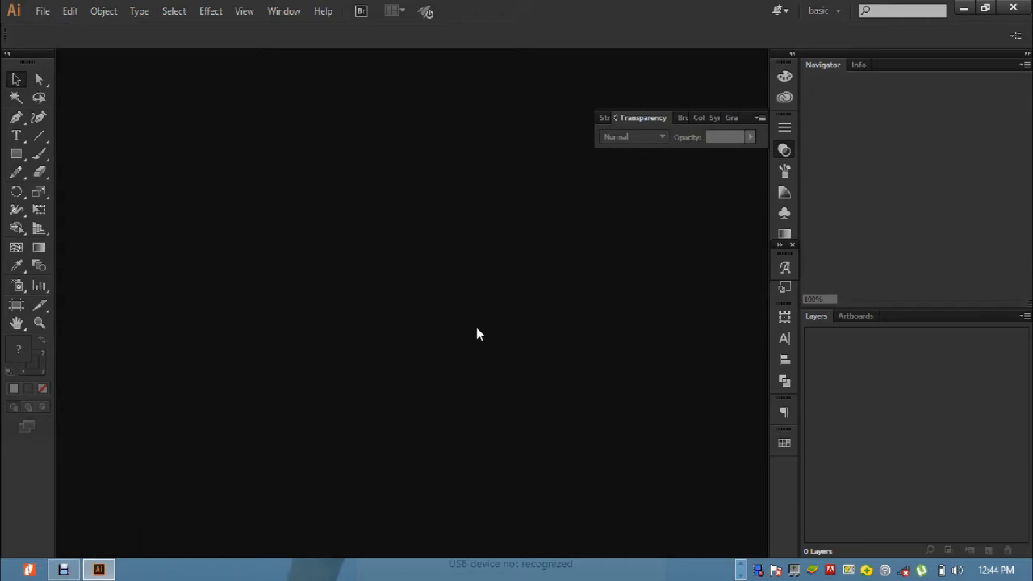
Start a new document from the File menu and open its Profile dropdown.
click(474, 328)
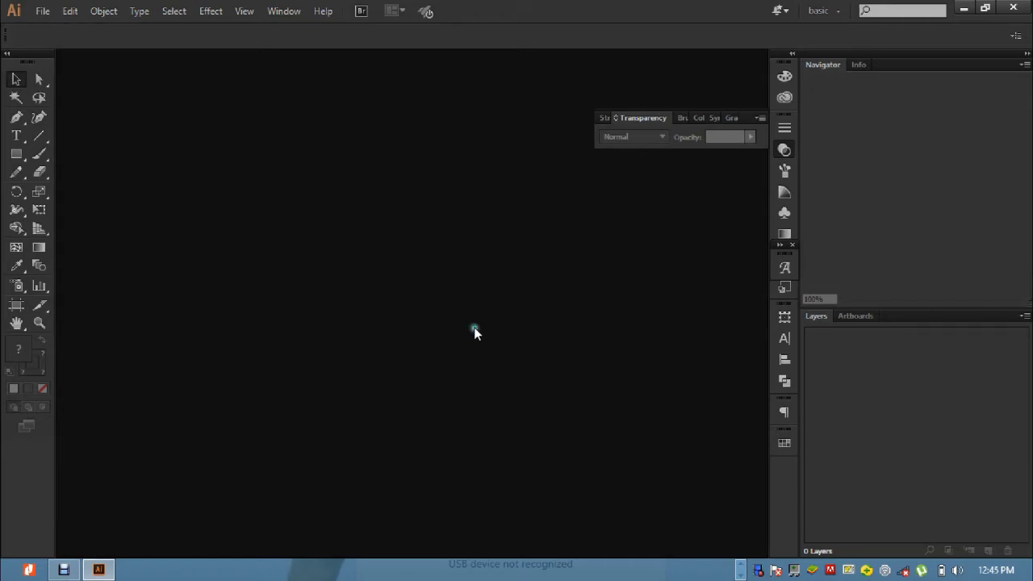
click(44, 13)
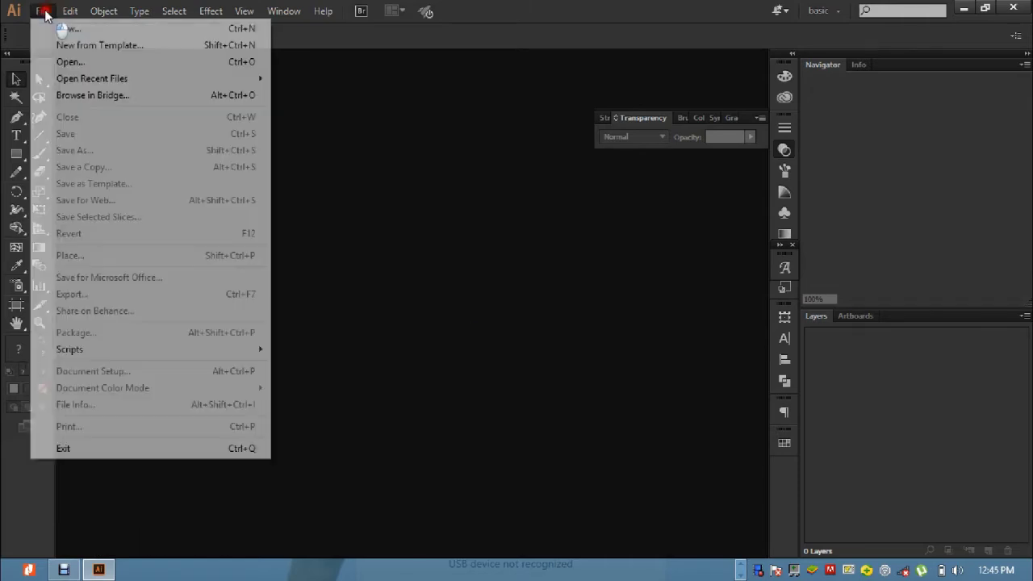
mouse_move(77, 79)
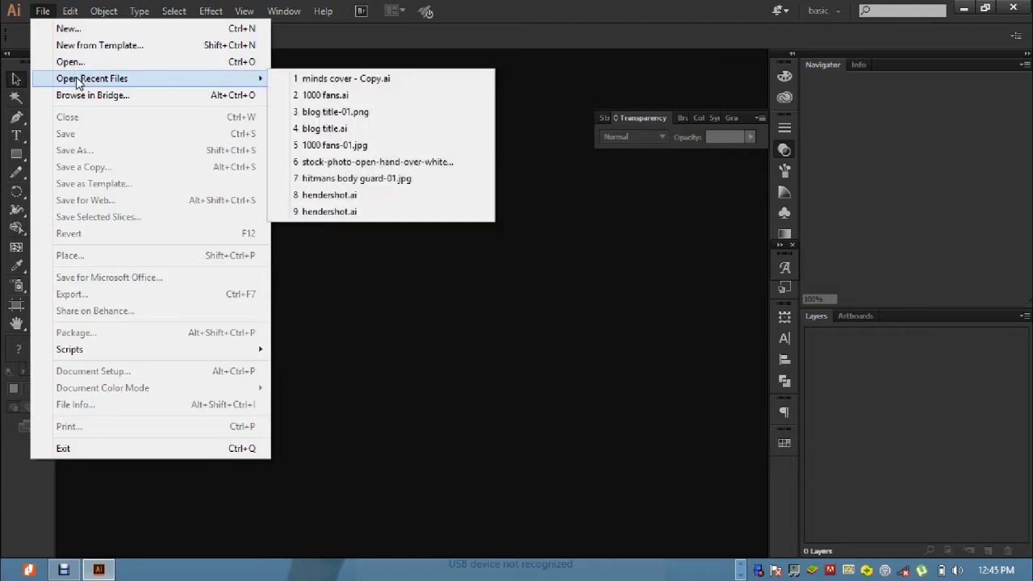
click(94, 30)
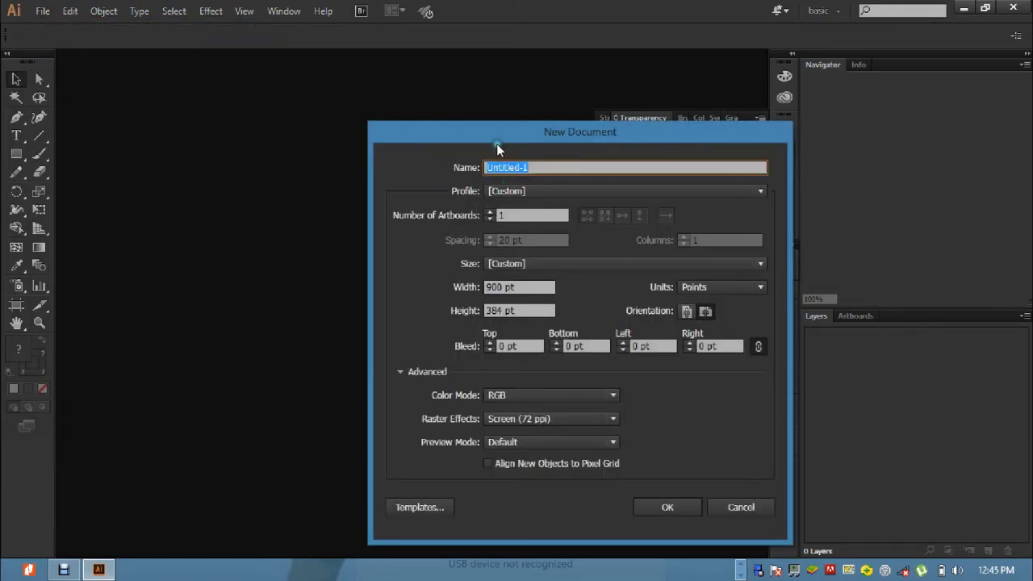
drag(493, 133, 349, 110)
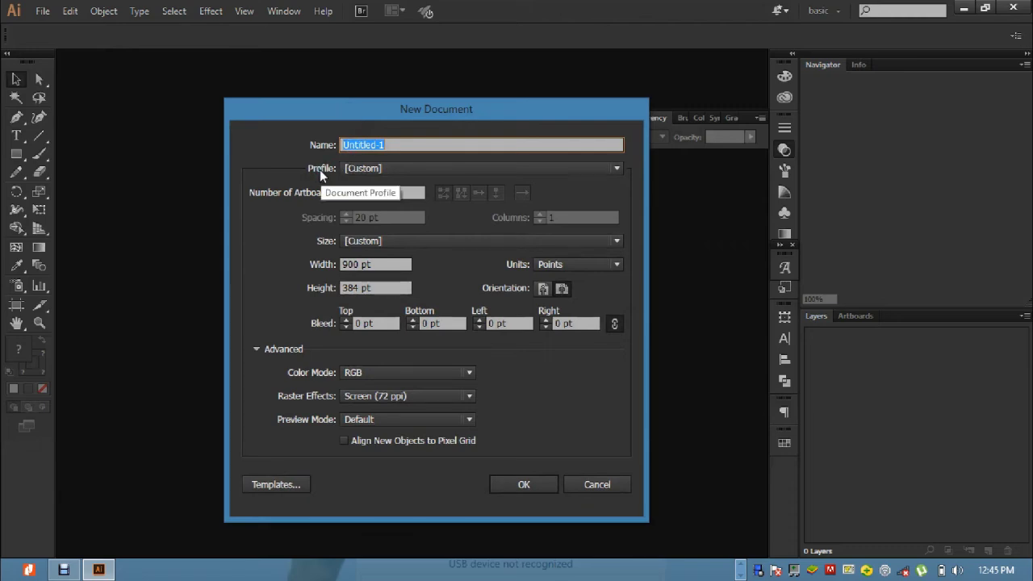
click(379, 165)
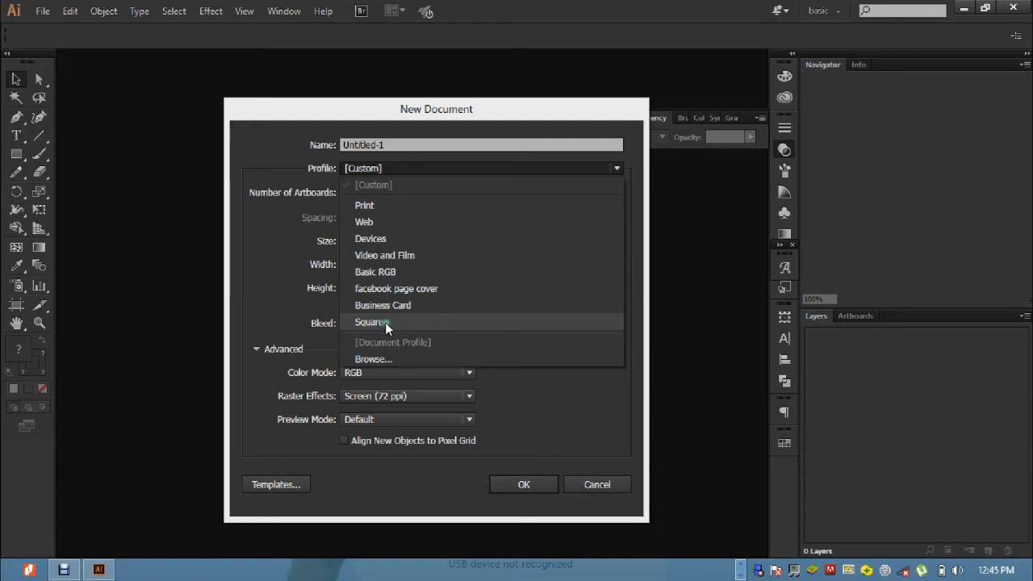
Dismiss the profile list and enter width 900 pt and height 384 pt.
click(484, 395)
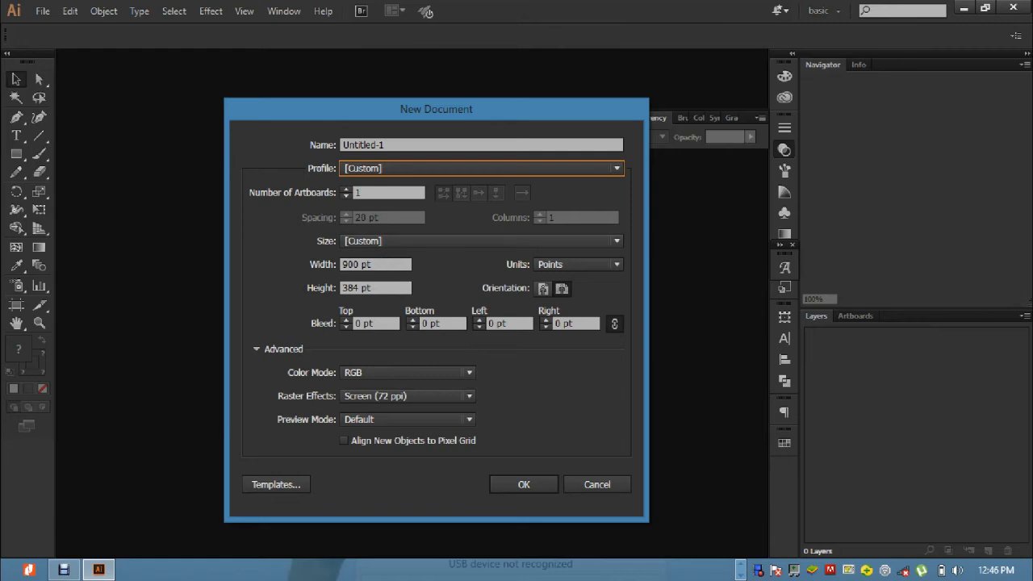
click(369, 264)
drag(370, 264, 294, 264)
text(900)
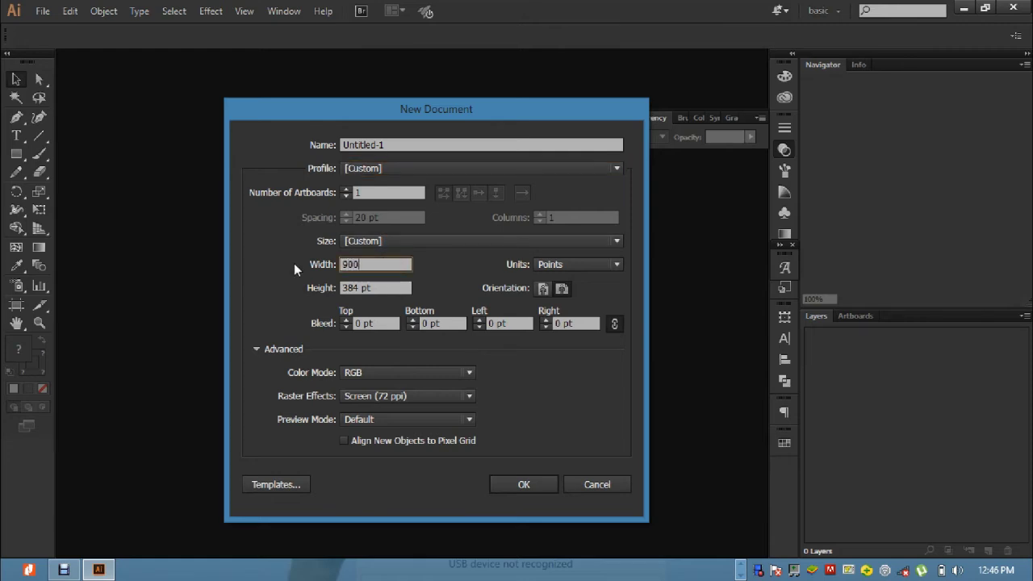
key(Tab)
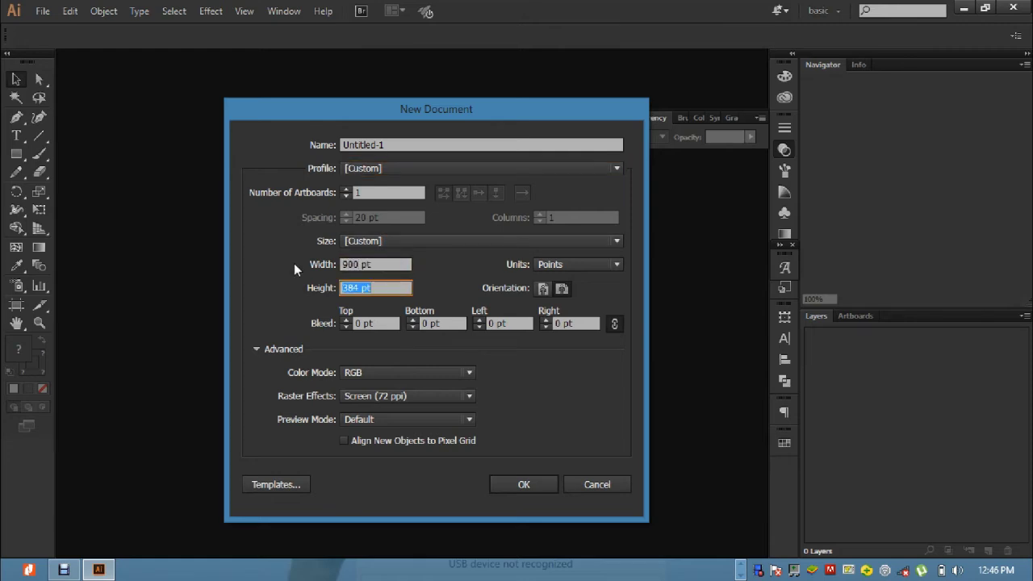
text(384)
click(592, 288)
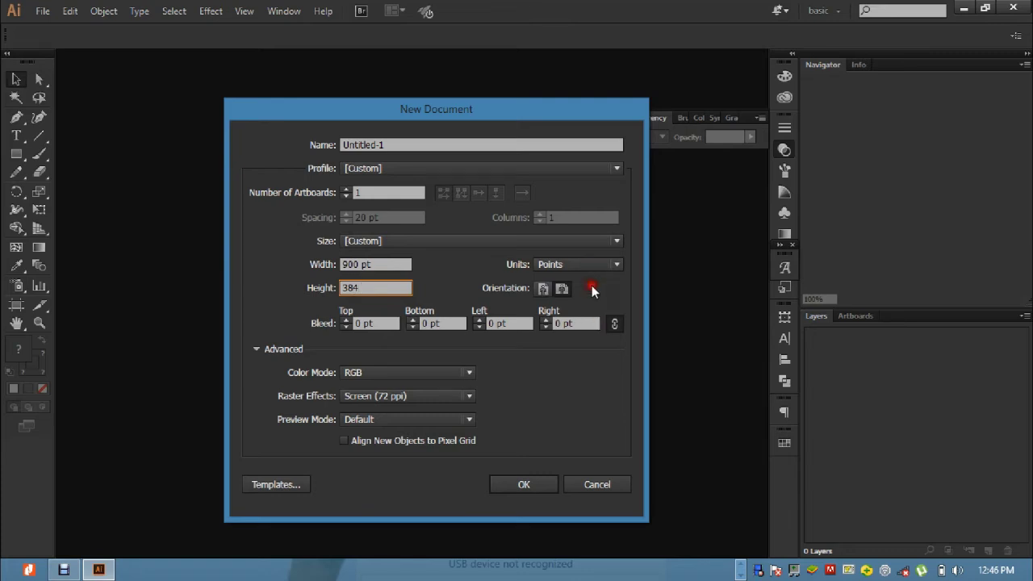
click(408, 168)
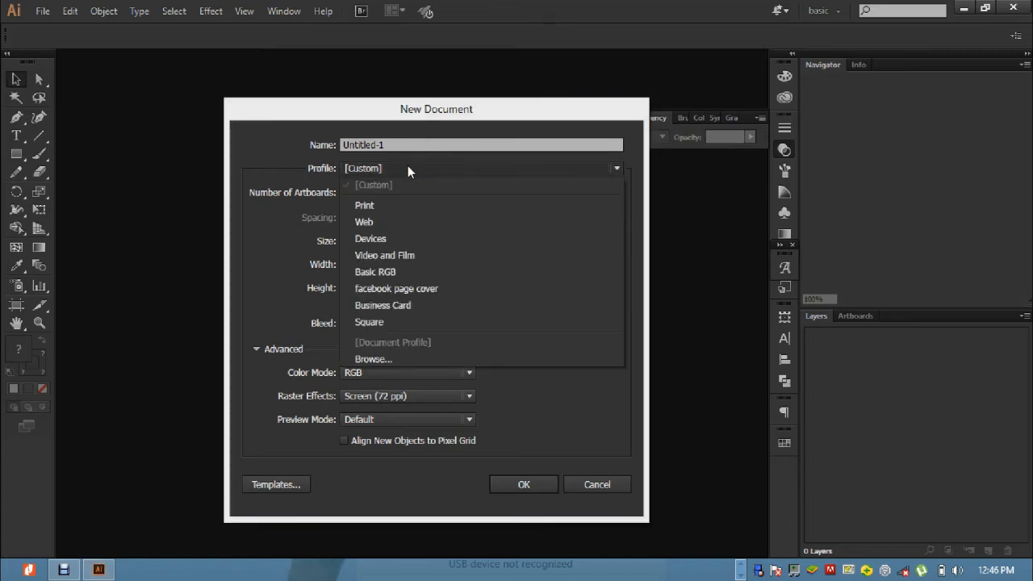
click(402, 358)
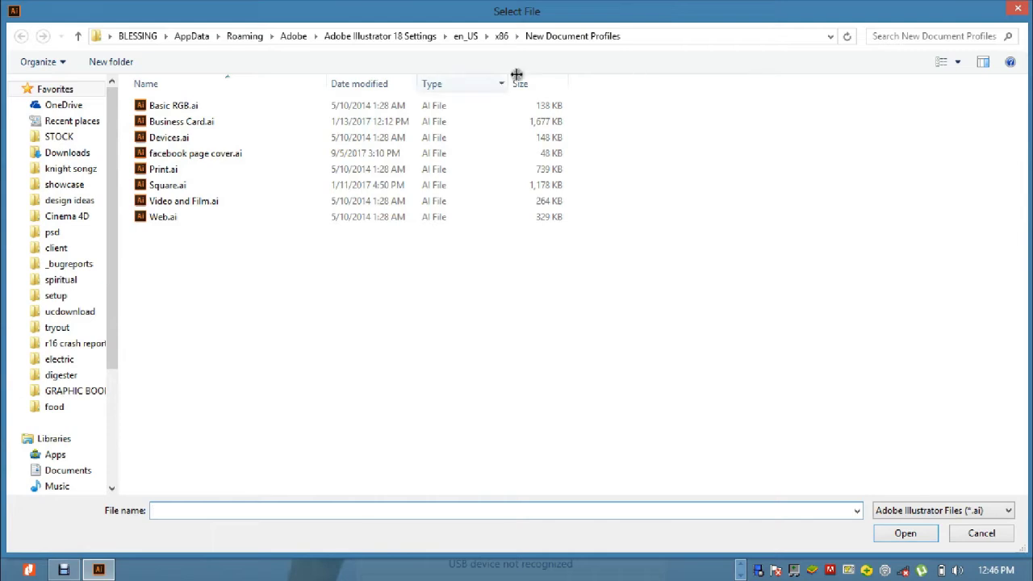
click(653, 41)
key(ctrl+c)
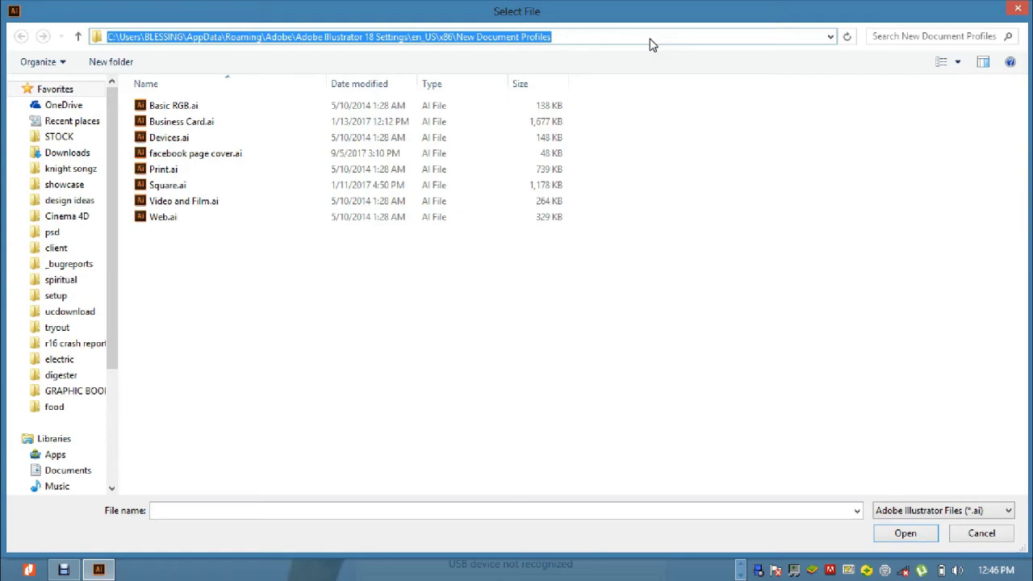
click(982, 533)
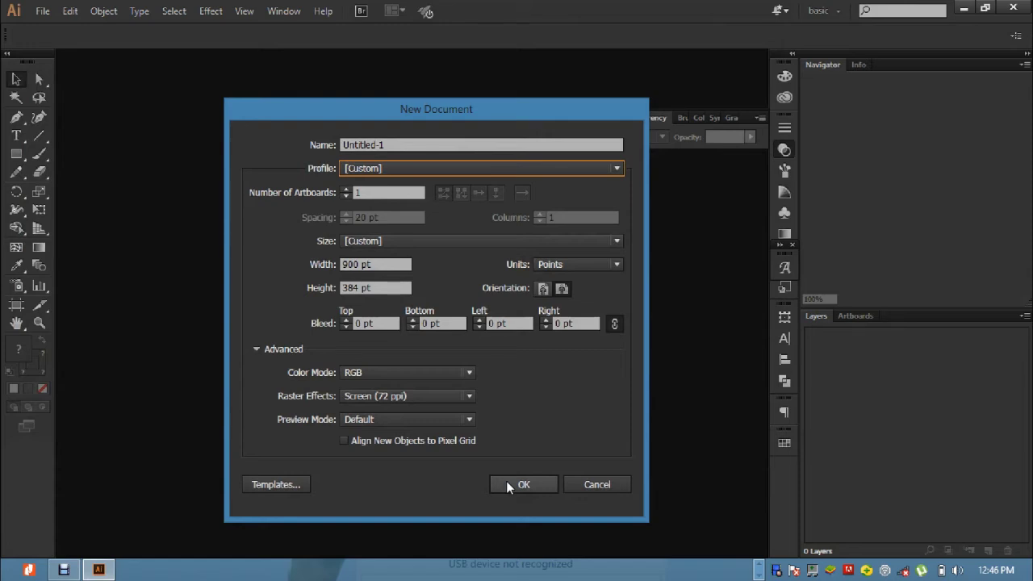
Confirm the 900 × 384 pt New Document settings and bring up the save dialog.
click(508, 485)
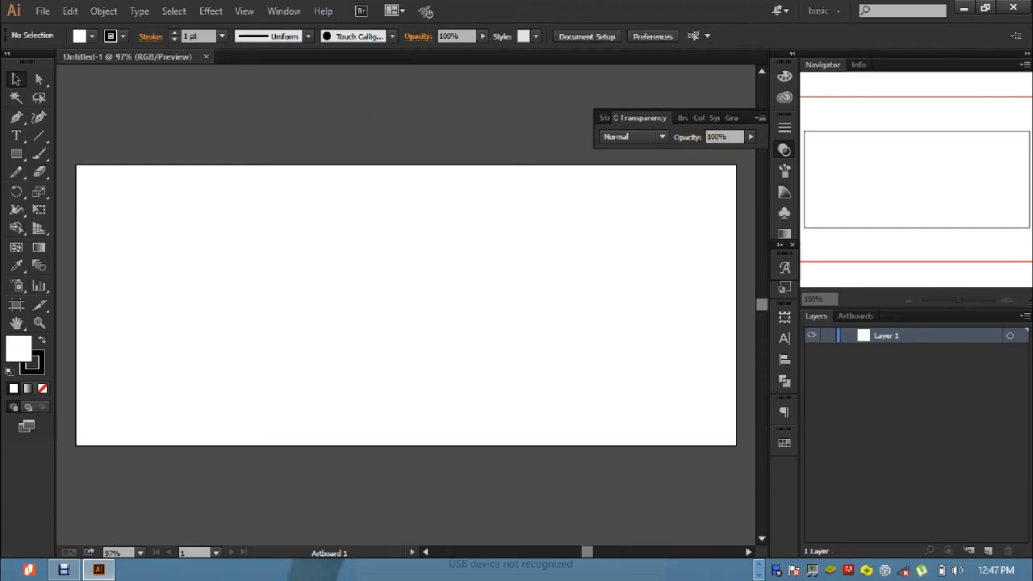
key(ctrl+s)
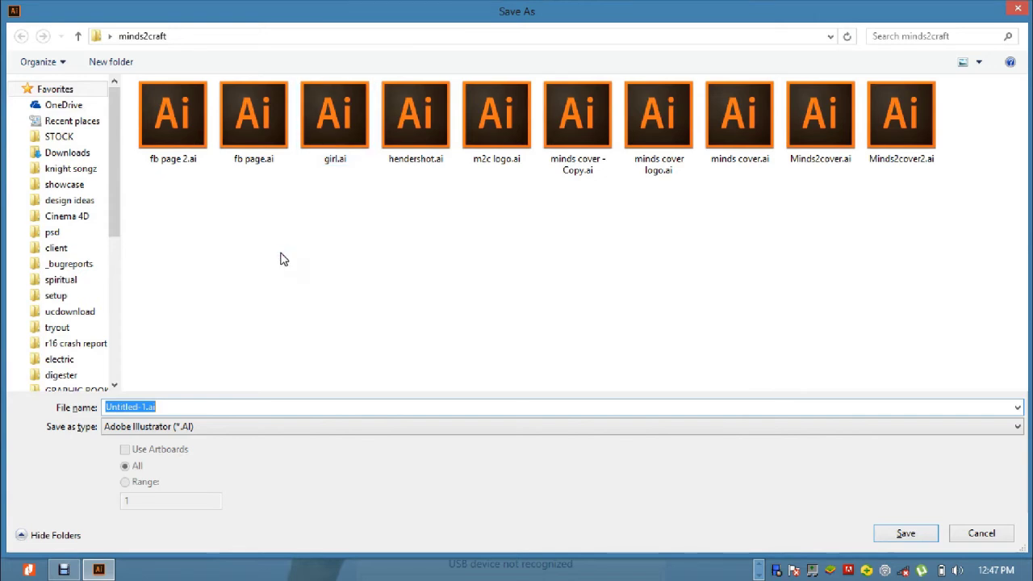
Point the save location to the pasted New Document Profiles folder path.
click(385, 38)
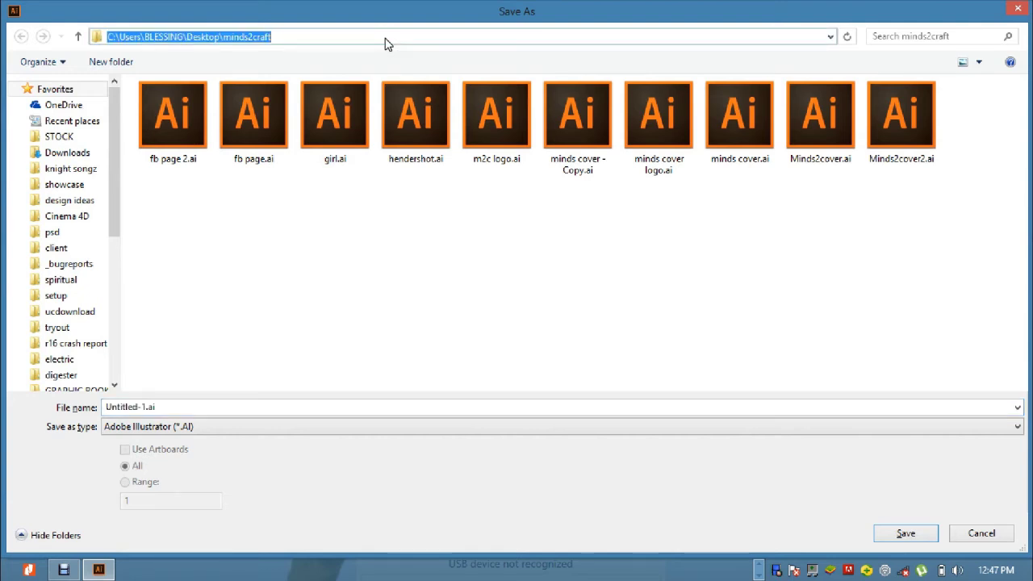
key(ctrl+v)
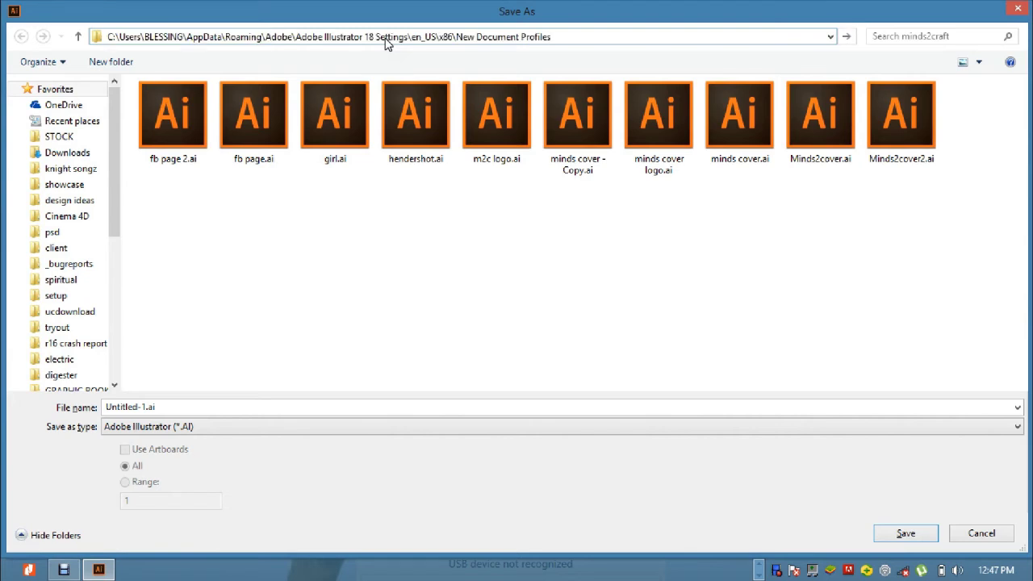
click(845, 38)
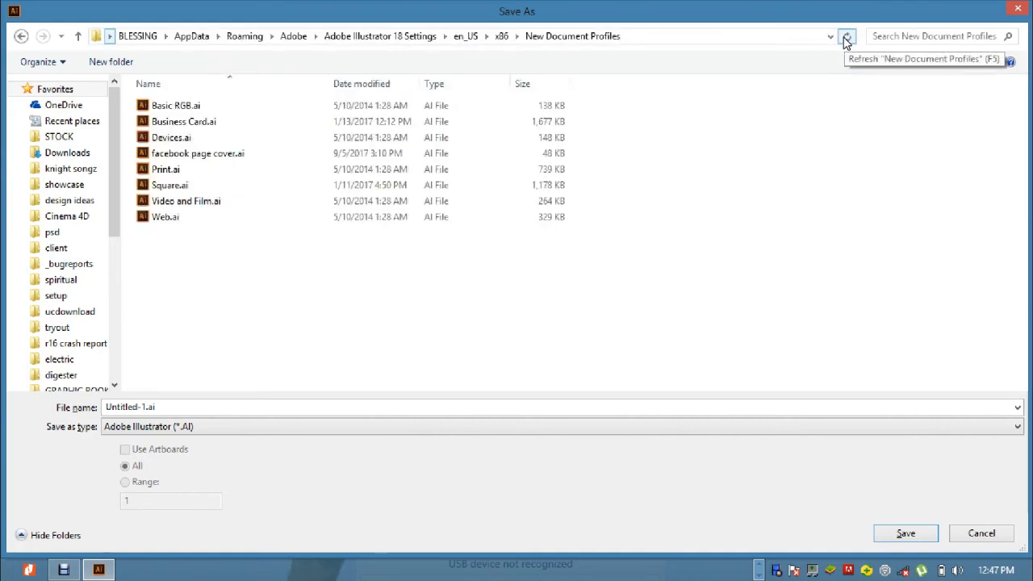
Name the file 'fb cover' and save it with the default Illustrator options.
click(254, 411)
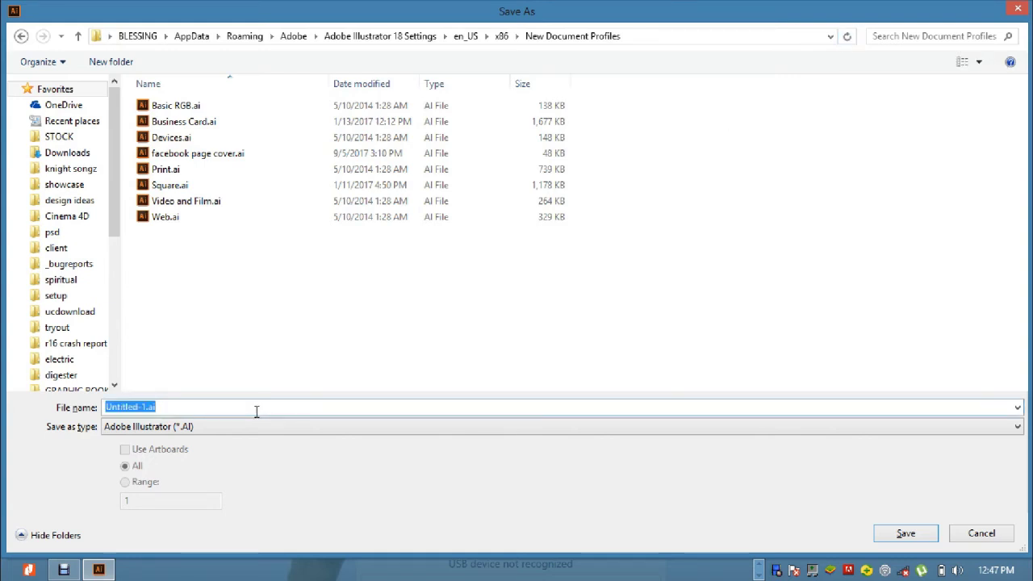
text(facebook)
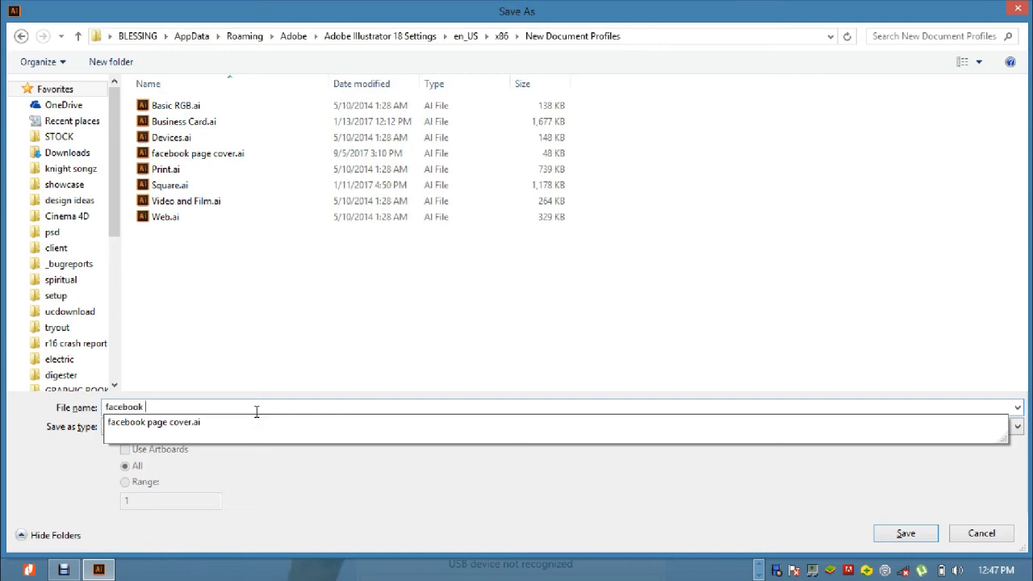
text( cover)
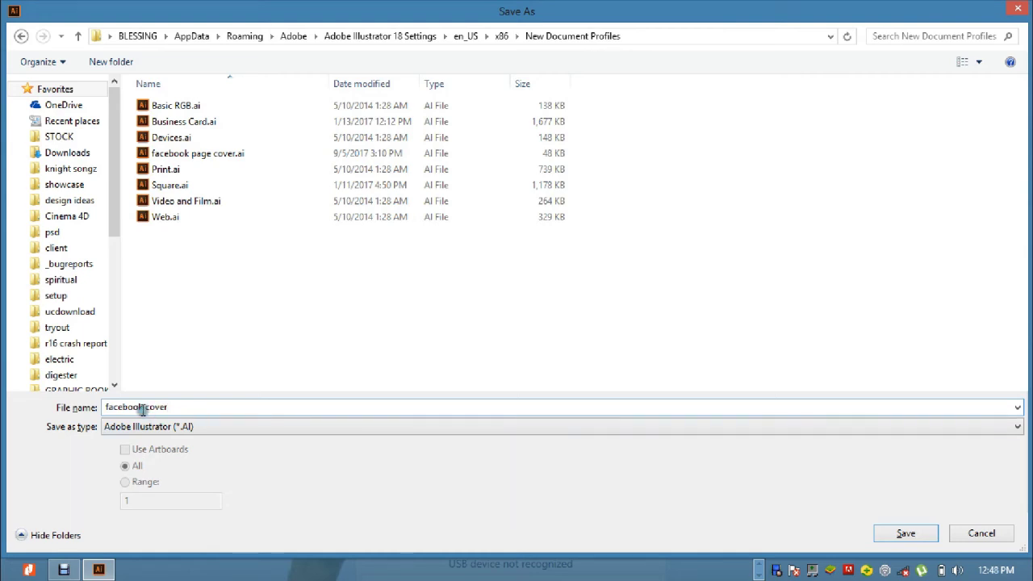
drag(143, 407, 105, 406)
text(fb)
click(900, 534)
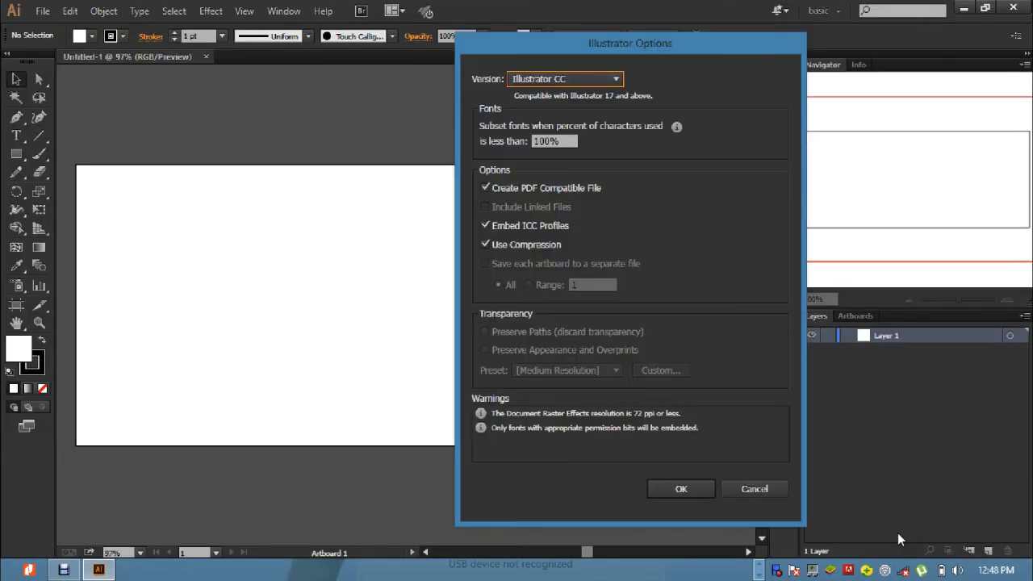
click(659, 489)
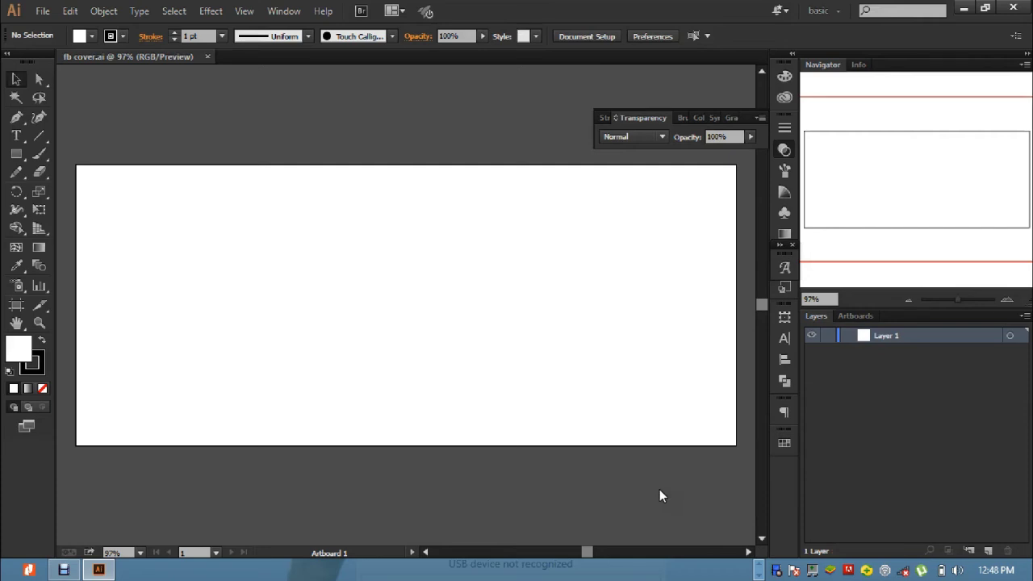
Start a new document with Ctrl+N and pick the 'fb cover' profile.
key(ctrl+n)
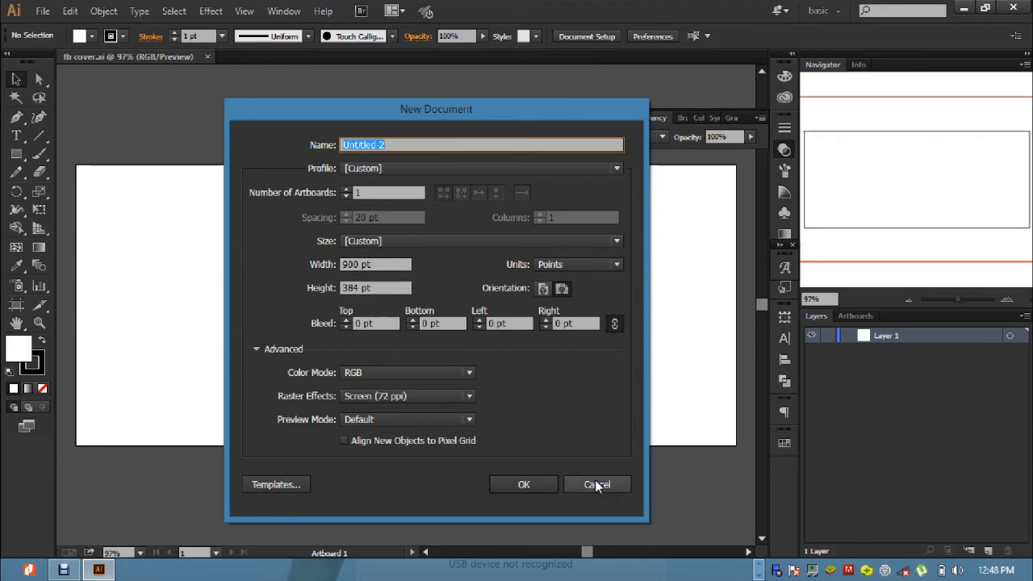
click(416, 168)
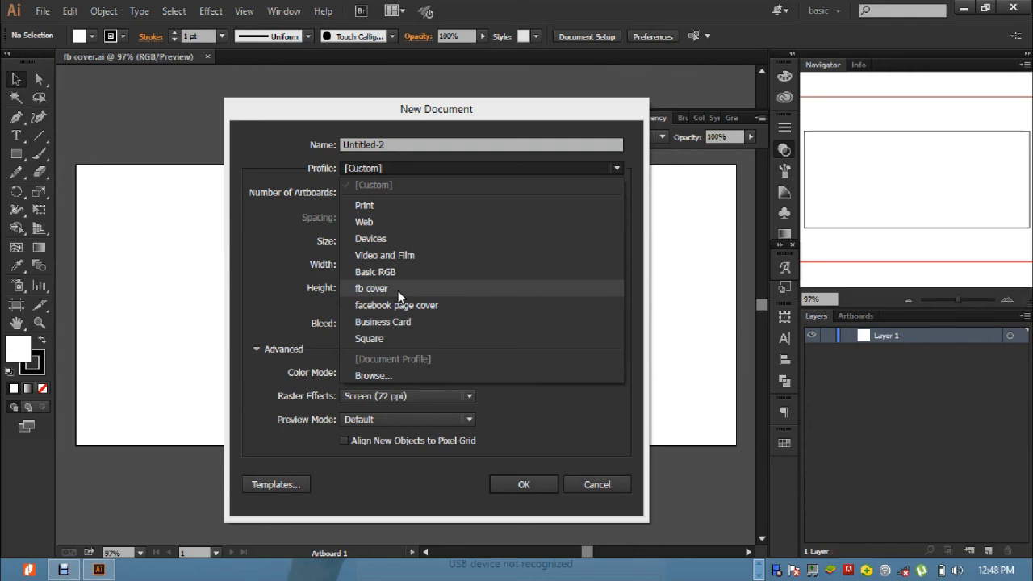
click(398, 291)
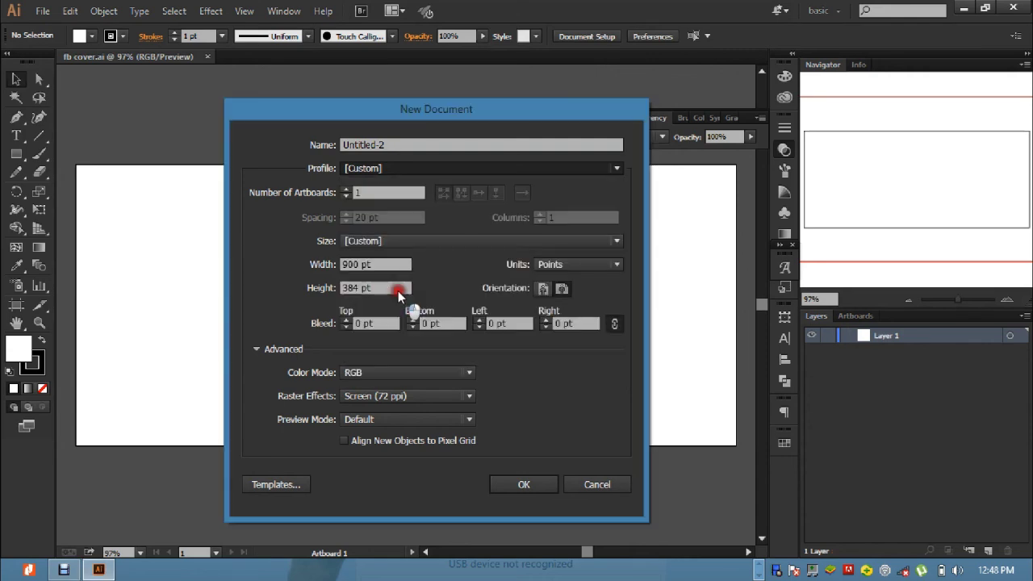